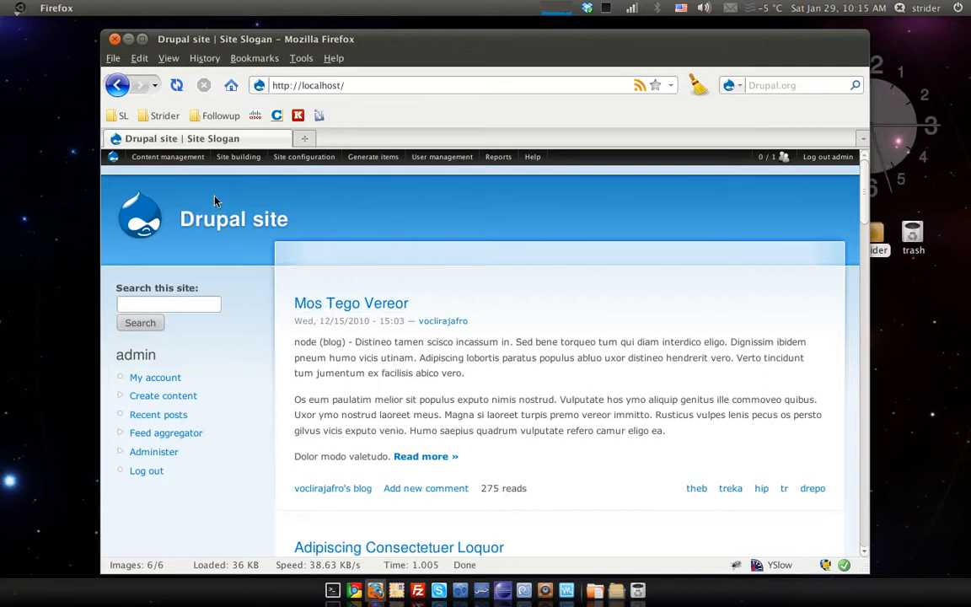
# Step: Open the site's Modules page and check in the Other group whether Backup and Migrate is enabled
pyautogui.moveTo(223, 160)
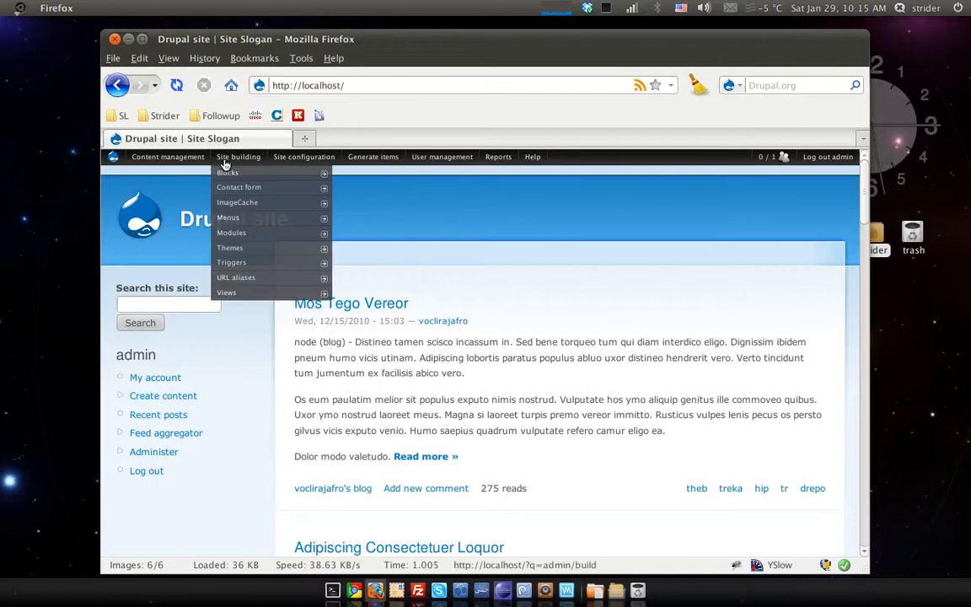
pyautogui.click(249, 240)
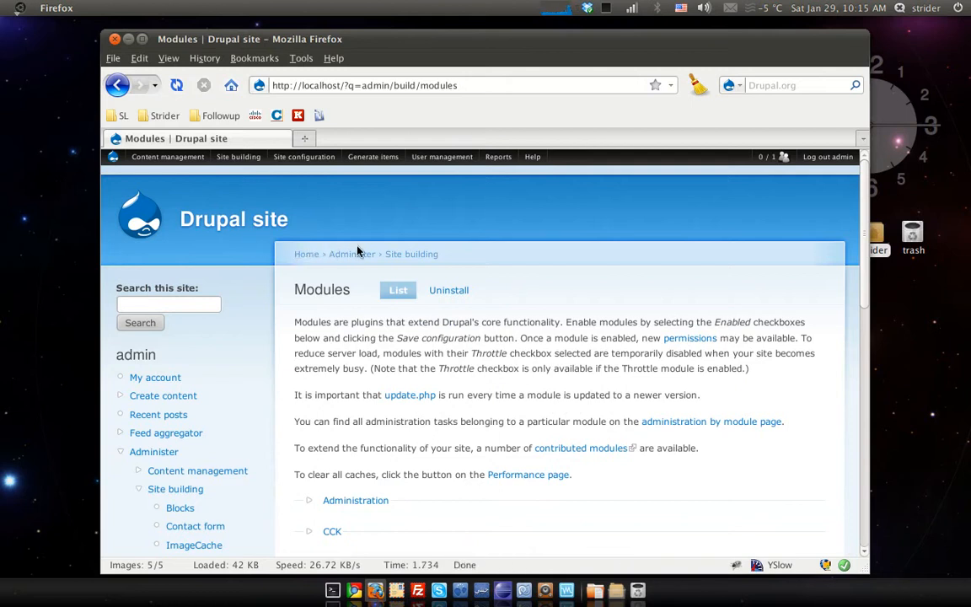
pyautogui.scroll(-6, 357, 251)
pyautogui.scroll(-4, 358, 250)
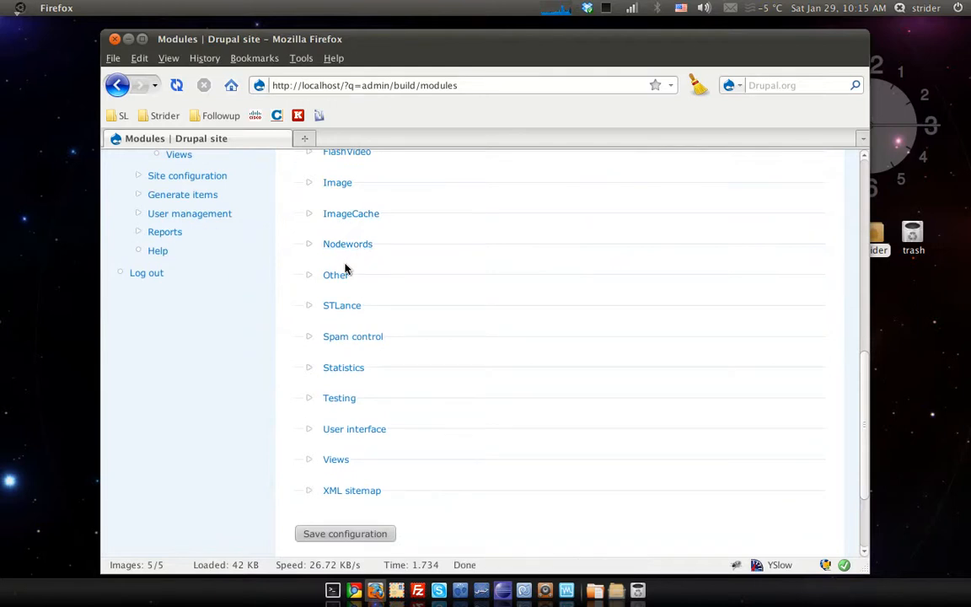
pyautogui.click(339, 275)
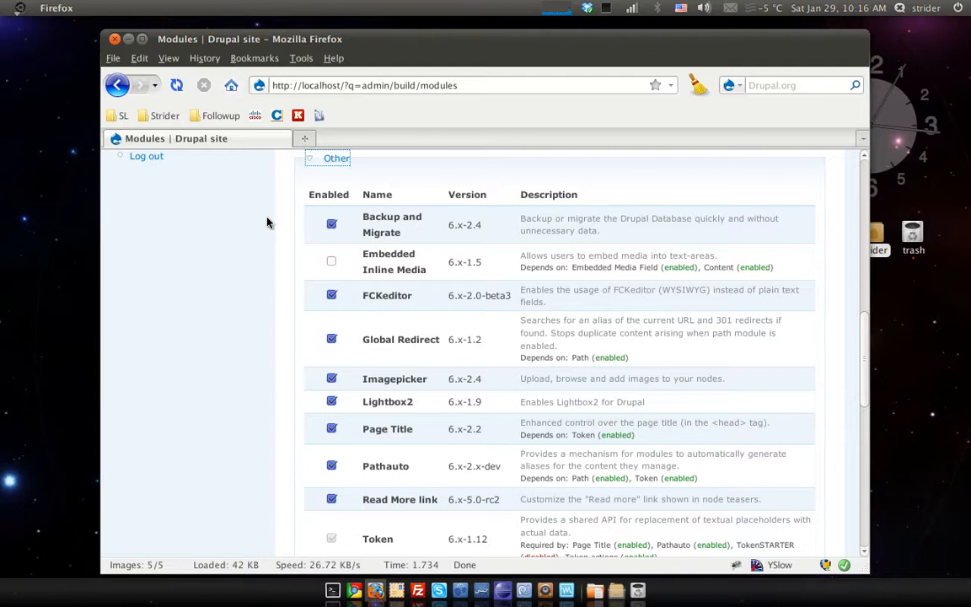
# Step: Open the Backup and Migrate page from the site's content management section to reach the Quick Backup form
pyautogui.scroll(10, 266, 222)
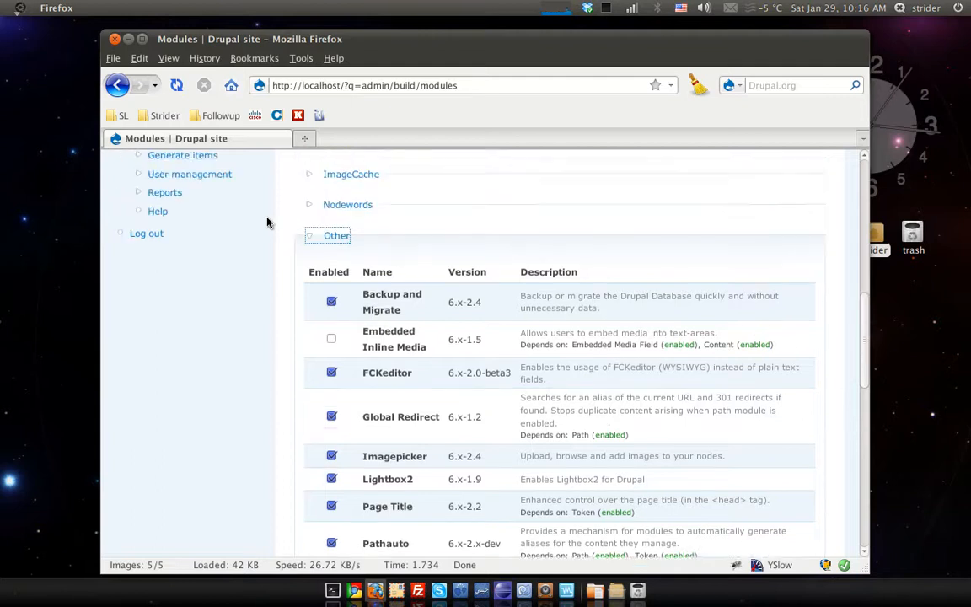
pyautogui.scroll(4, 266, 223)
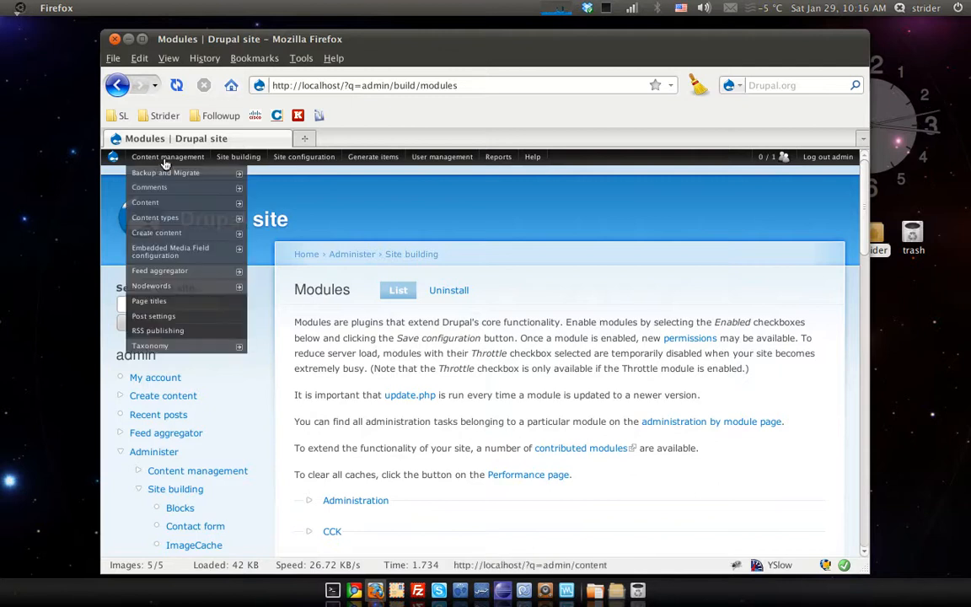
pyautogui.moveTo(168, 173)
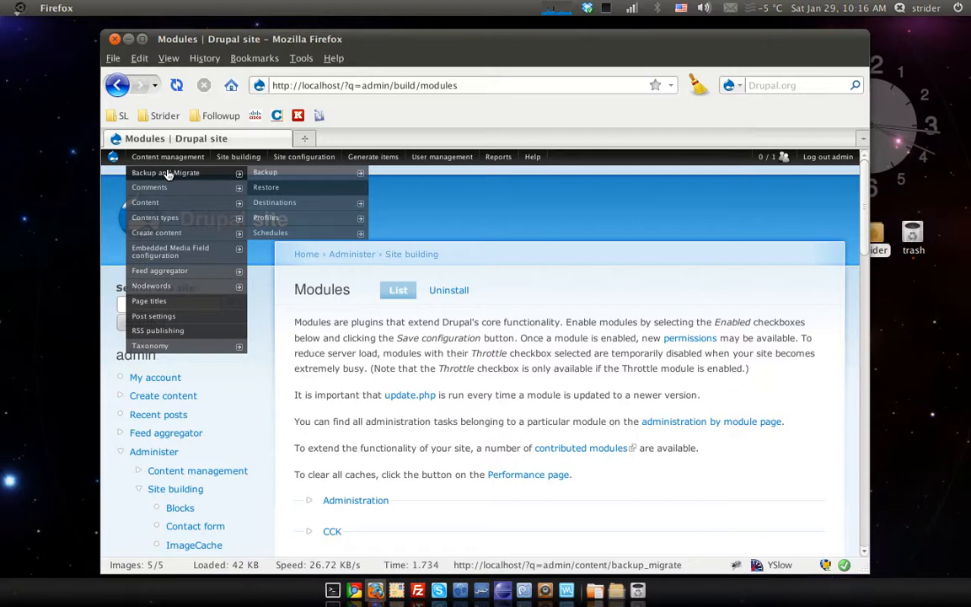
pyautogui.click(168, 174)
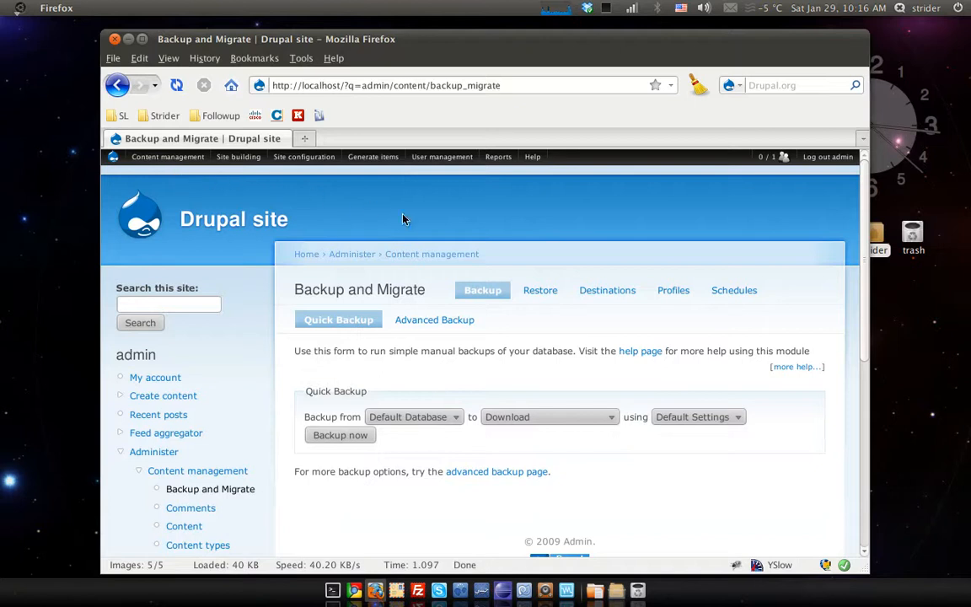
pyautogui.scroll(-2, 405, 234)
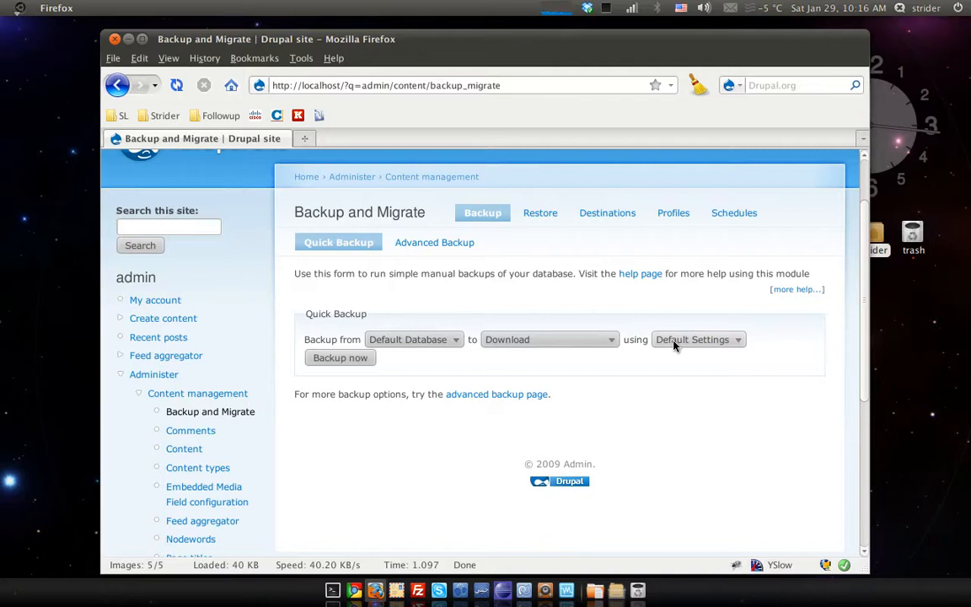
# Step: Open the Default Settings backup profile for editing and choose GZip as its compression
pyautogui.click(674, 216)
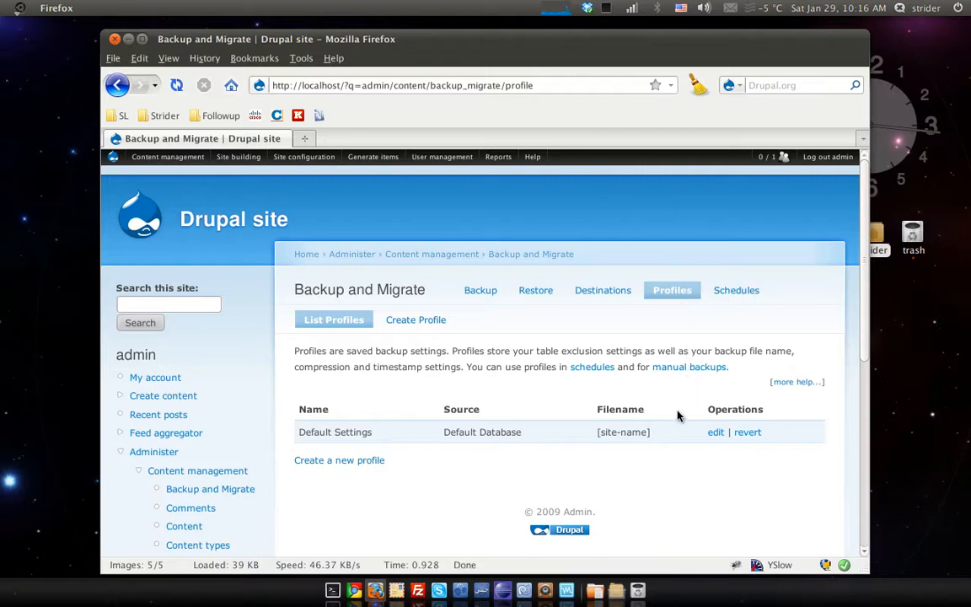
pyautogui.click(715, 433)
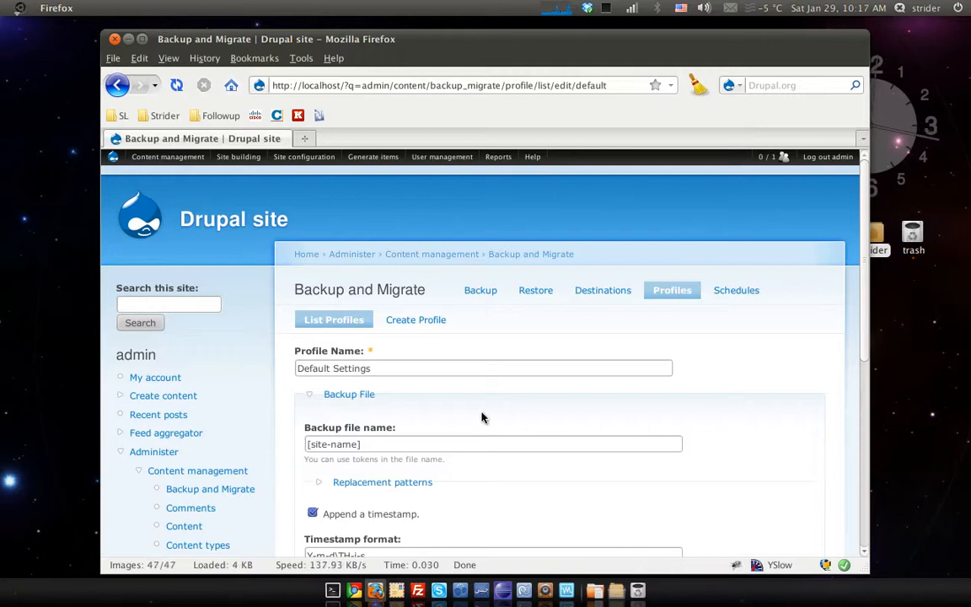
pyautogui.scroll(-4, 482, 418)
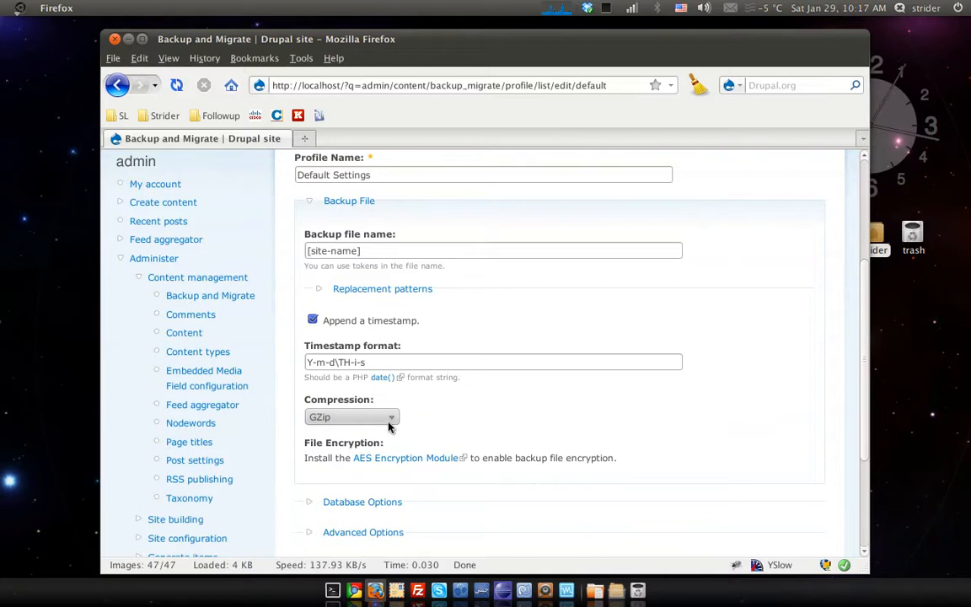
pyautogui.click(391, 419)
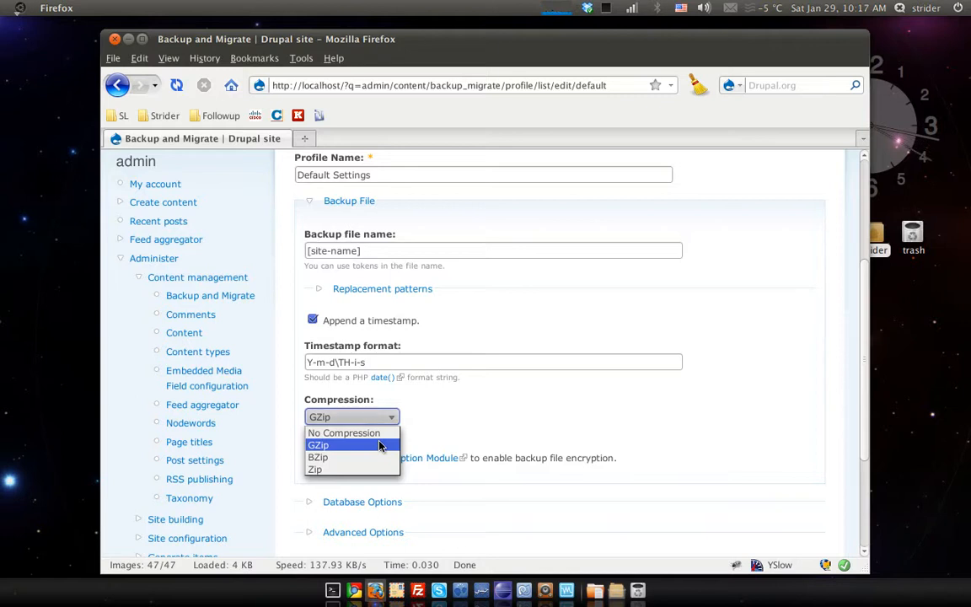
pyautogui.click(380, 445)
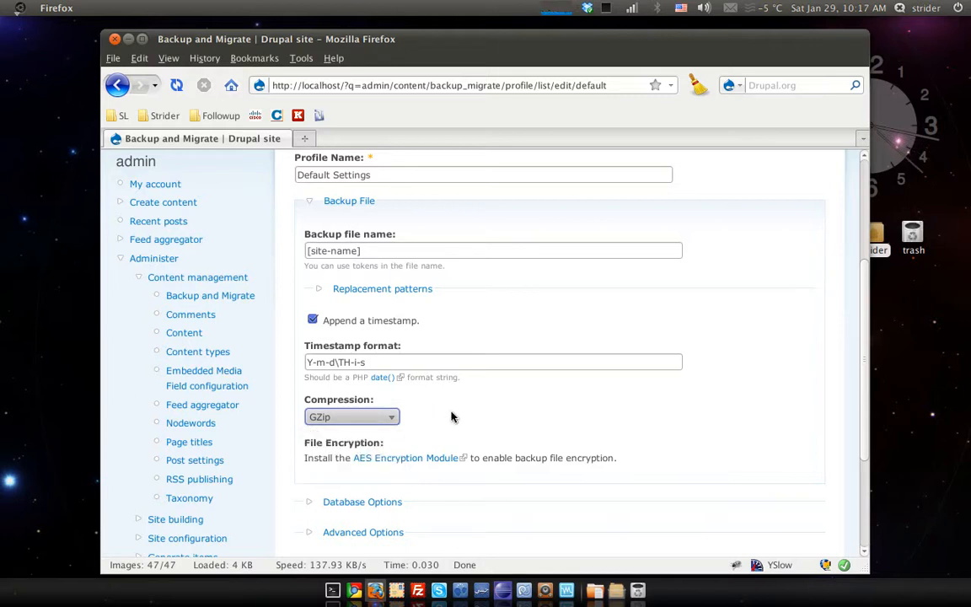
# Step: Expand the profile's Database Options and review the list of tables that can be excluded from the backup altogether
pyautogui.scroll(-1, 451, 417)
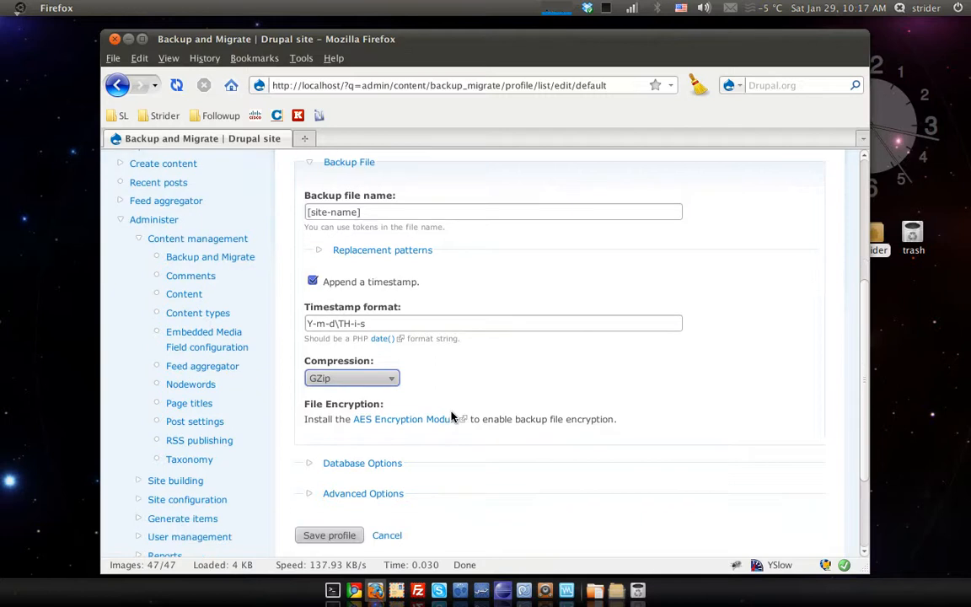
pyautogui.scroll(-1, 451, 417)
pyautogui.scroll(-2, 450, 416)
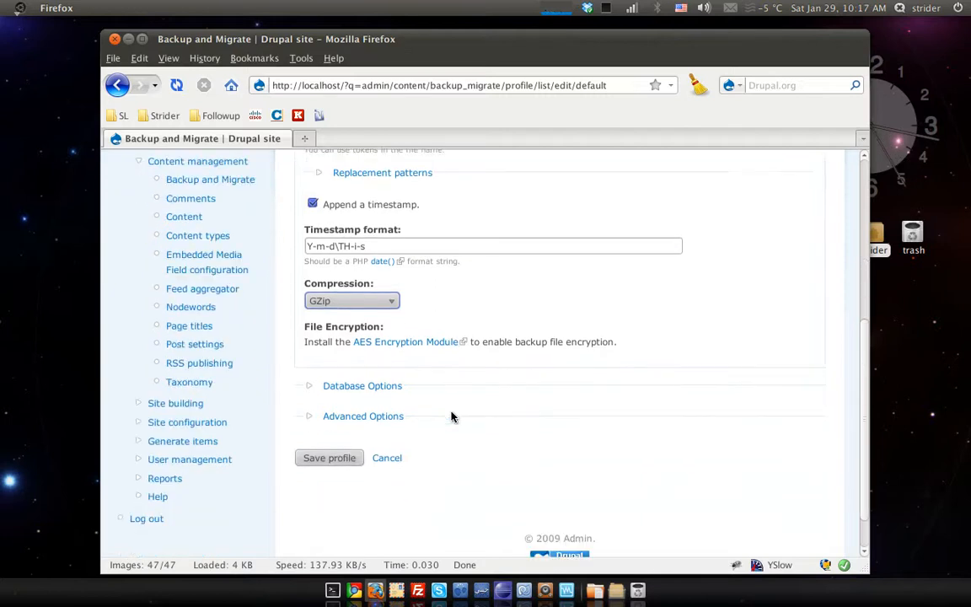
pyautogui.scroll(2, 451, 417)
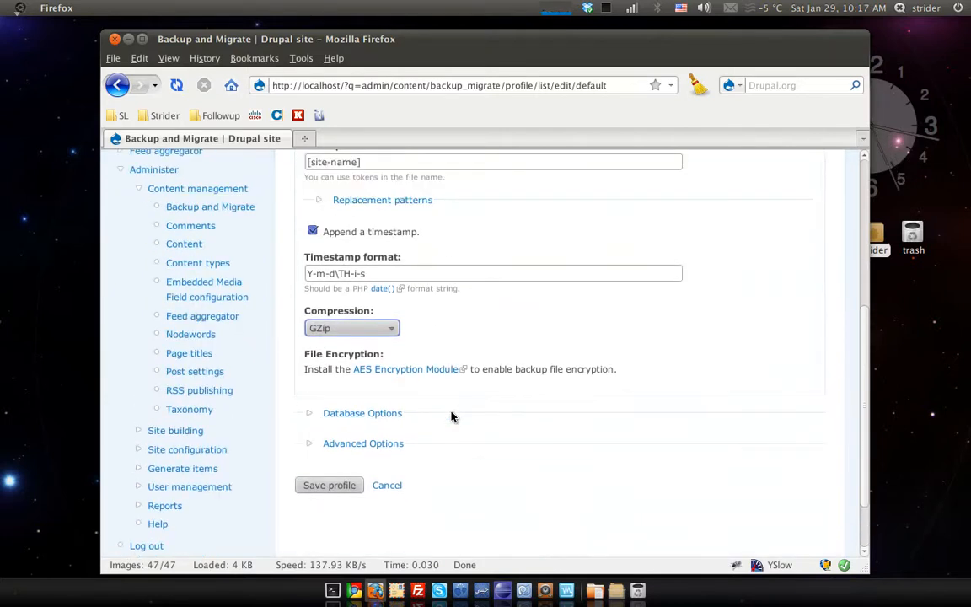
pyautogui.scroll(3, 451, 417)
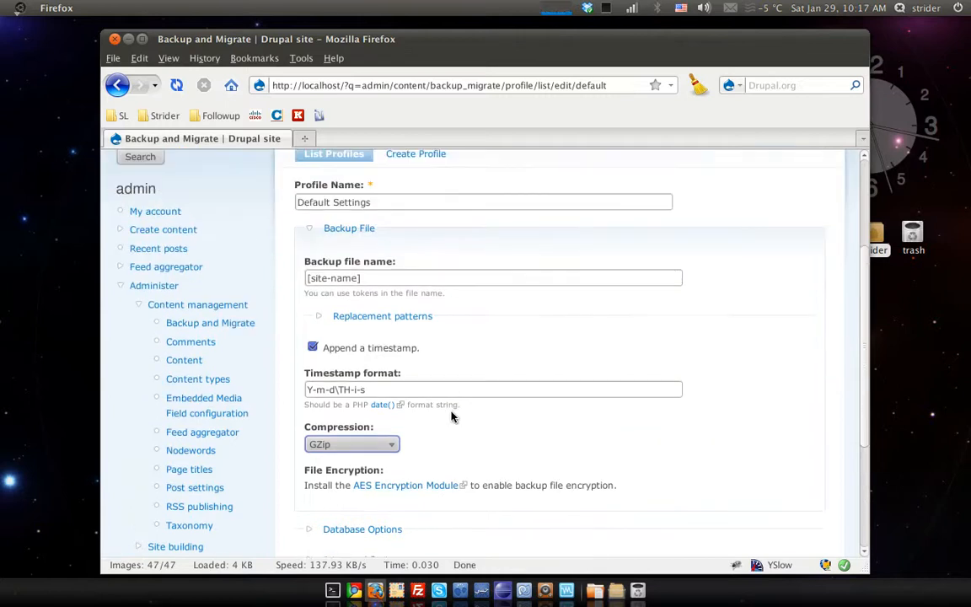
pyautogui.scroll(-3, 451, 416)
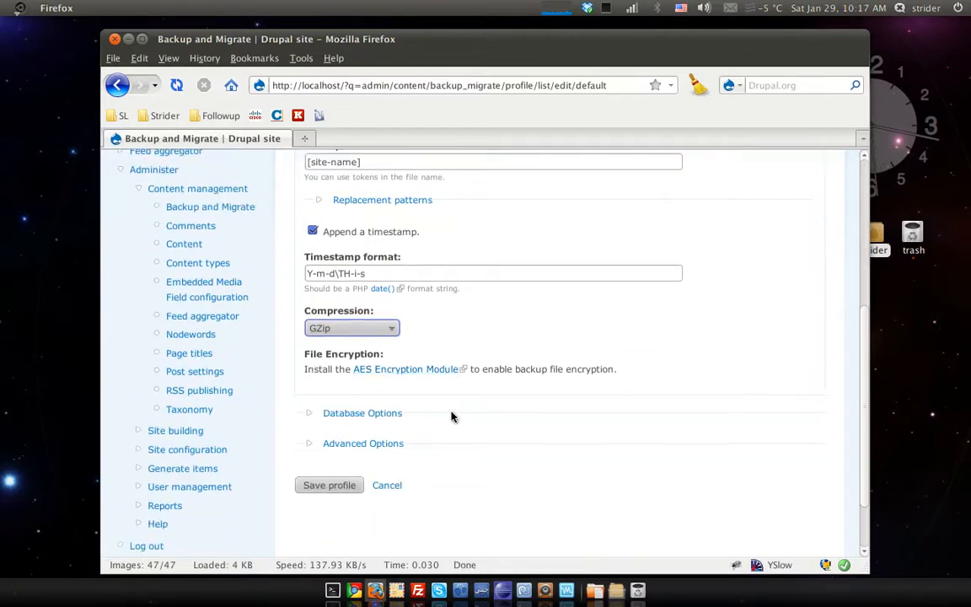
pyautogui.click(396, 412)
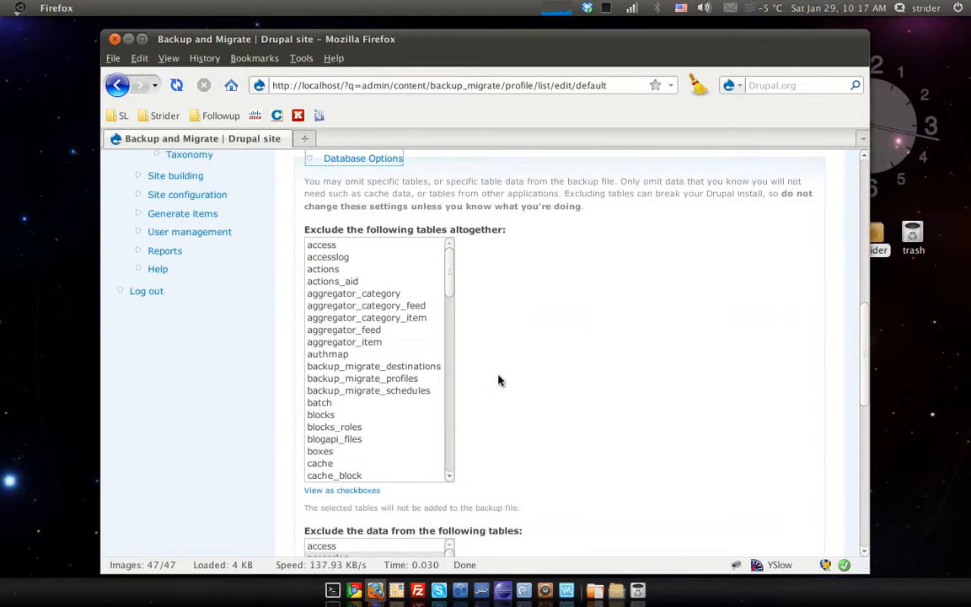
pyautogui.scroll(-2, 498, 381)
pyautogui.scroll(1, 498, 381)
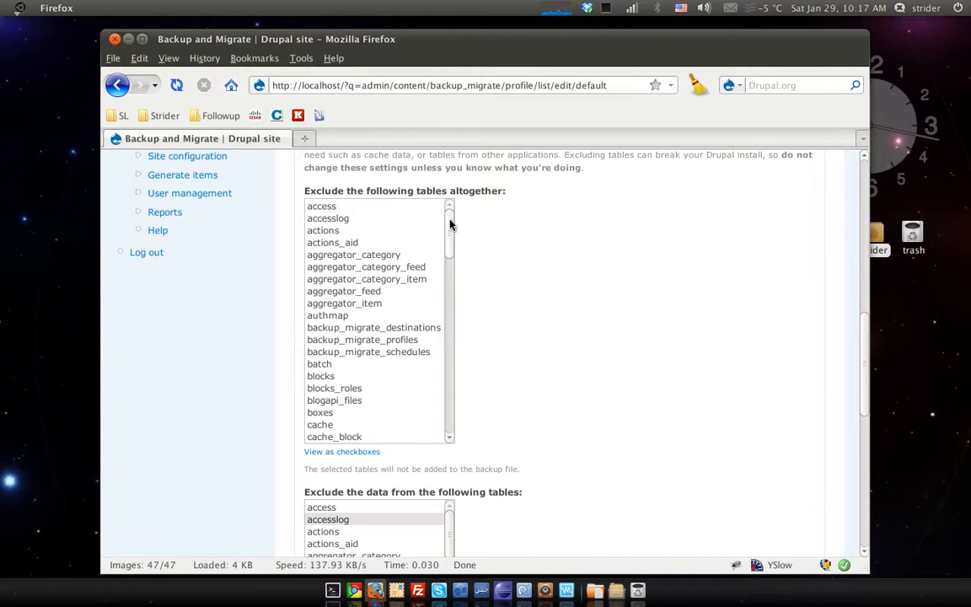
pyautogui.moveTo(450, 221); pyautogui.dragTo(462, 421)
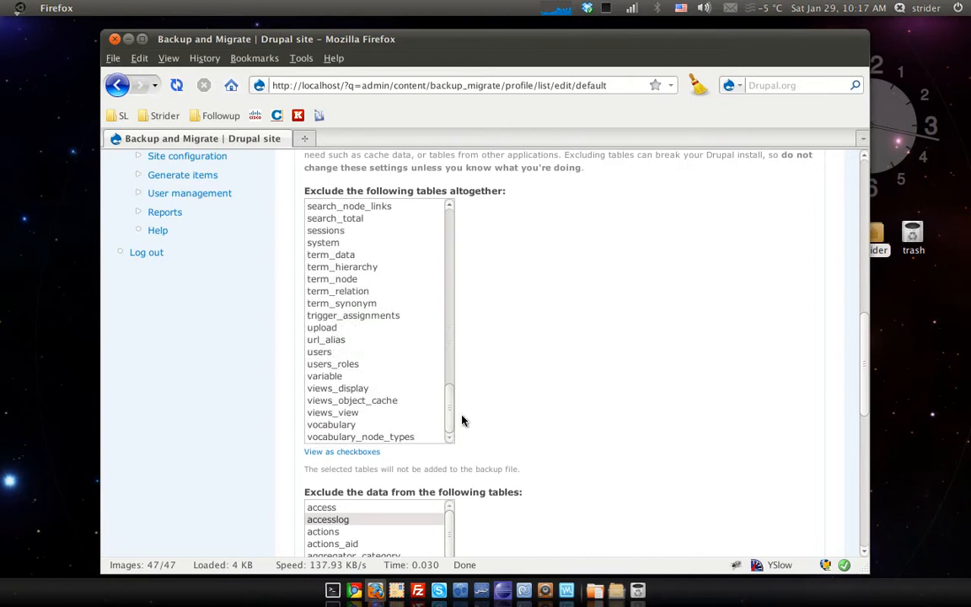
# Step: Review the list of tables whose data is excluded from the backup, including the cache, search and sessions tables
pyautogui.scroll(-1, 507, 399)
pyautogui.scroll(-4, 507, 401)
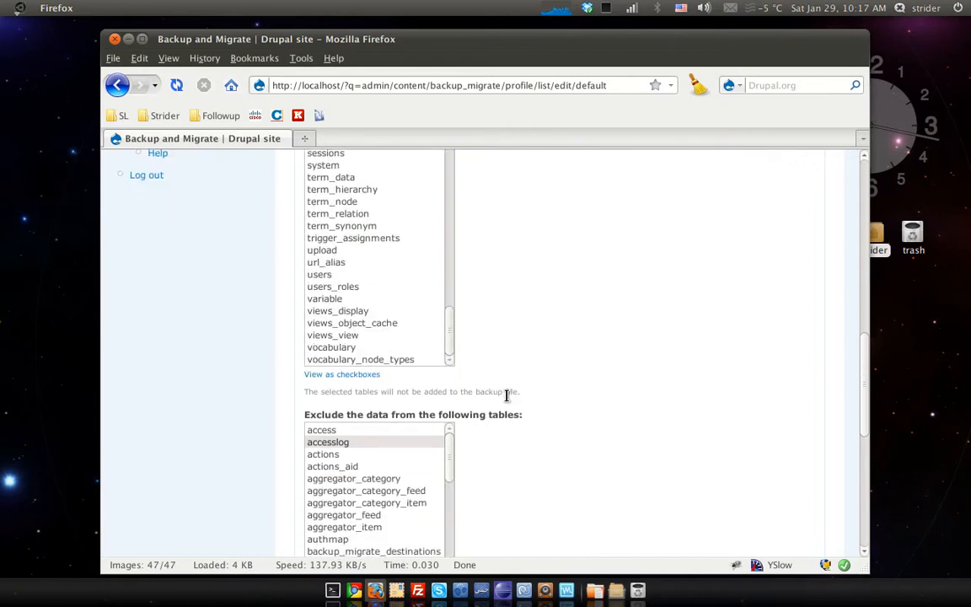
pyautogui.scroll(-2, 507, 400)
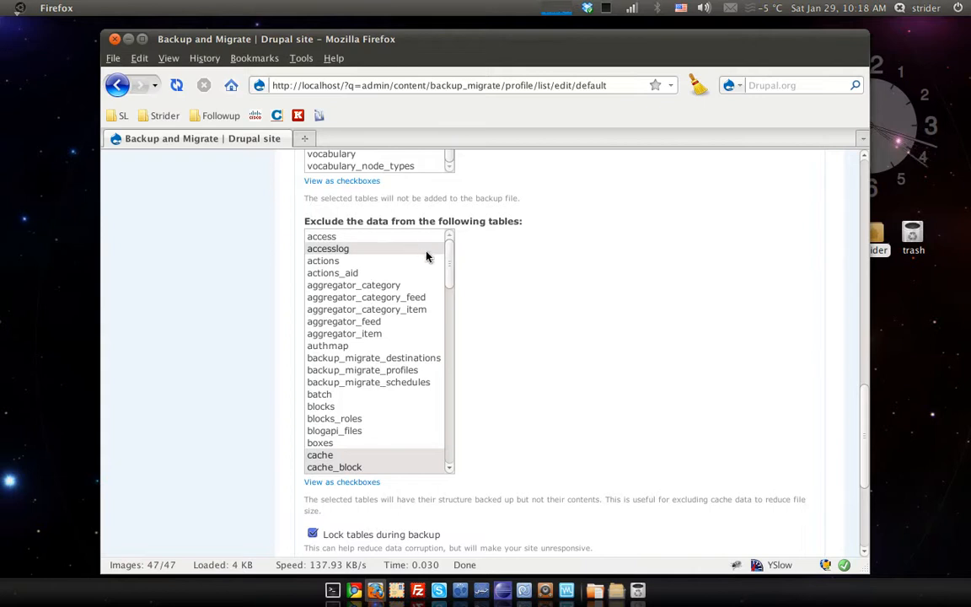
pyautogui.moveTo(449, 258); pyautogui.dragTo(452, 292)
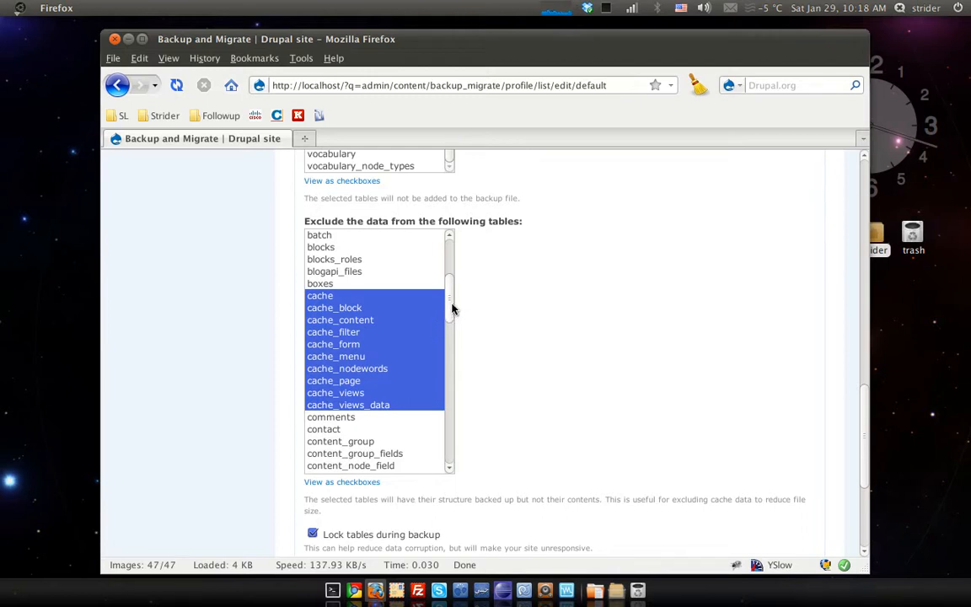
pyautogui.scroll(-2, 449, 312)
pyautogui.moveTo(448, 314); pyautogui.dragTo(456, 416)
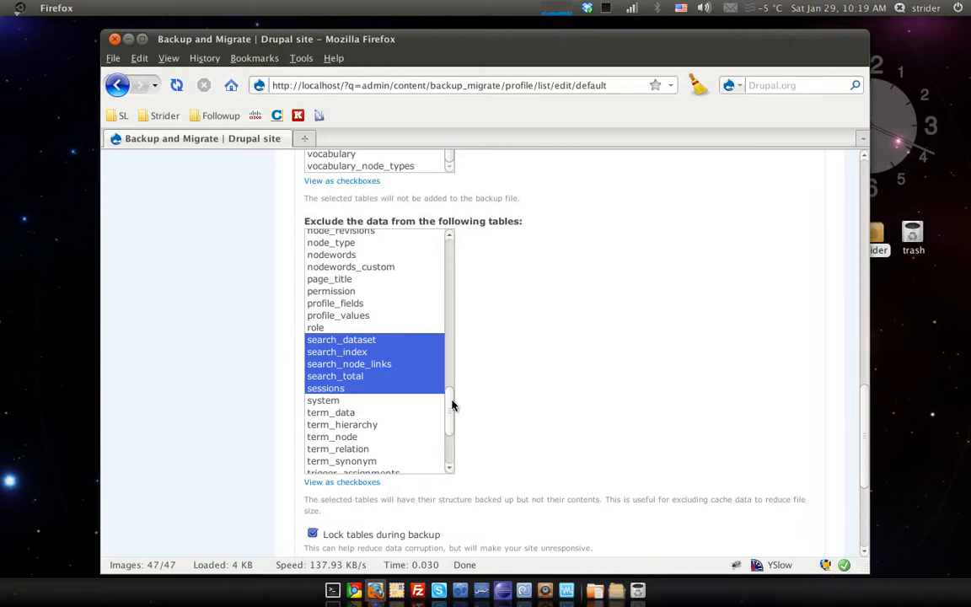
pyautogui.moveTo(452, 406); pyautogui.dragTo(452, 436)
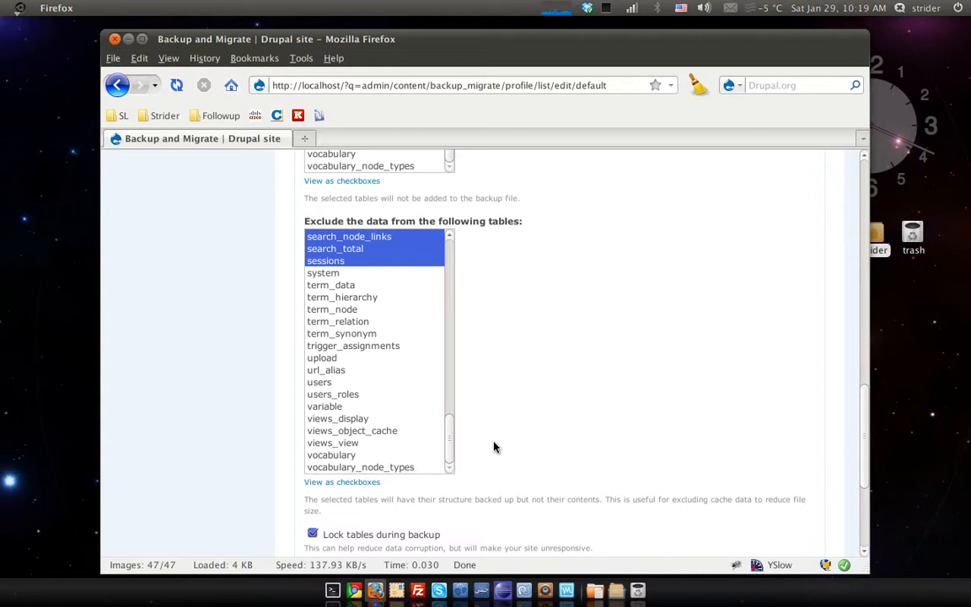
# Step: Check the option for locking tables during backup and save the Default Settings profile
pyautogui.scroll(-2, 494, 448)
pyautogui.scroll(-3, 494, 448)
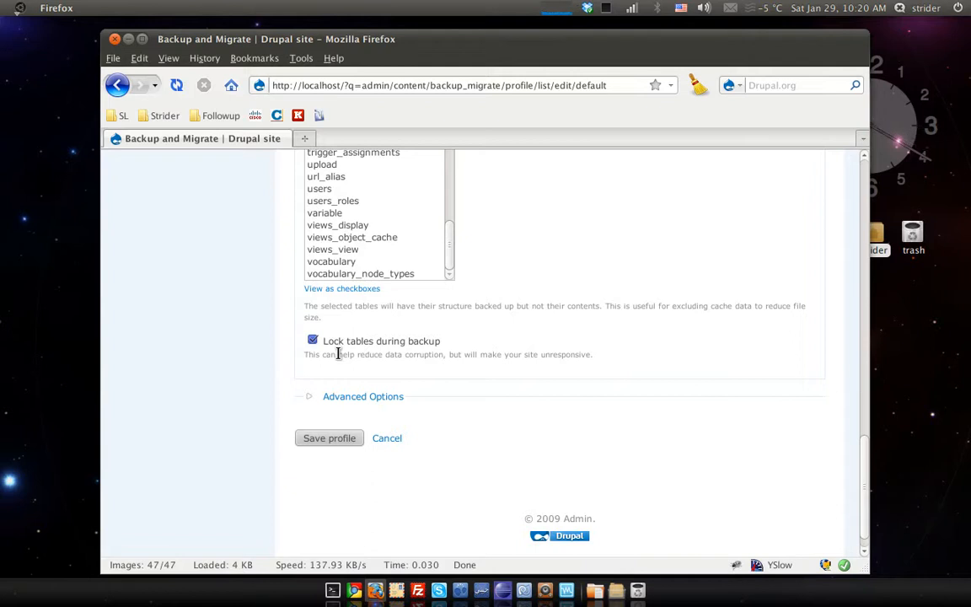
pyautogui.scroll(-1, 338, 354)
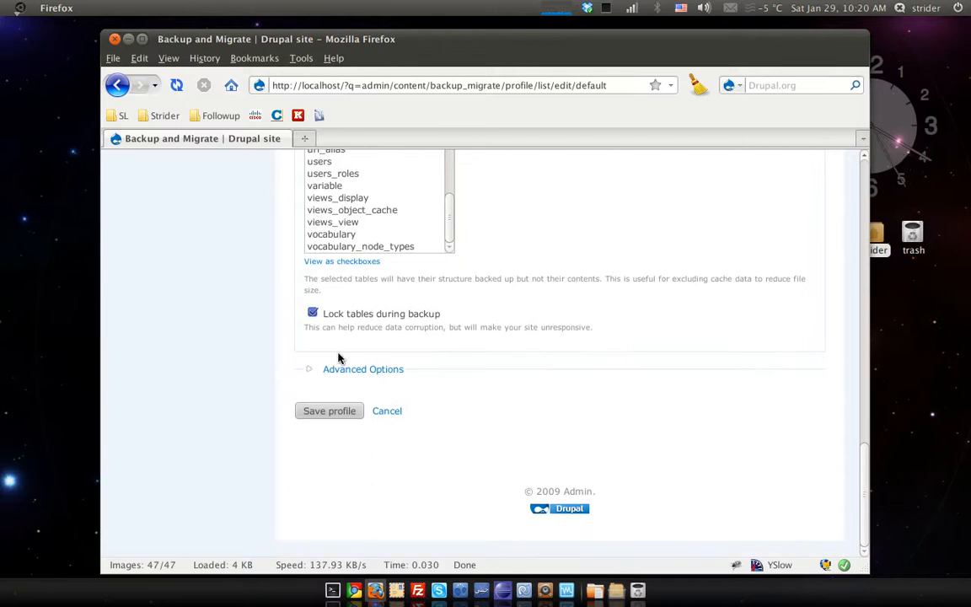
pyautogui.click(329, 413)
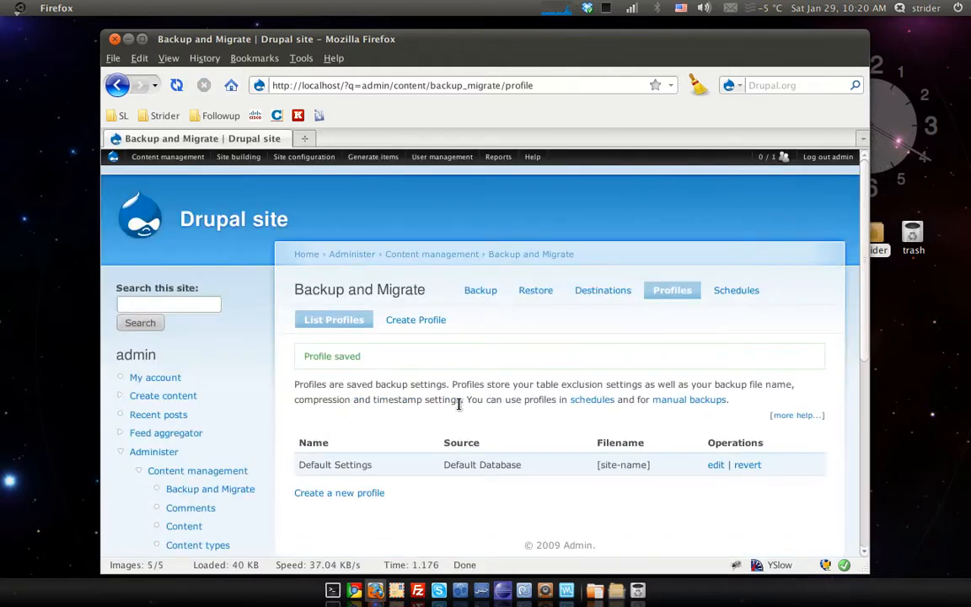
# Step: Run a quick backup of the Default Database to Download using the Default Settings profile
pyautogui.click(480, 292)
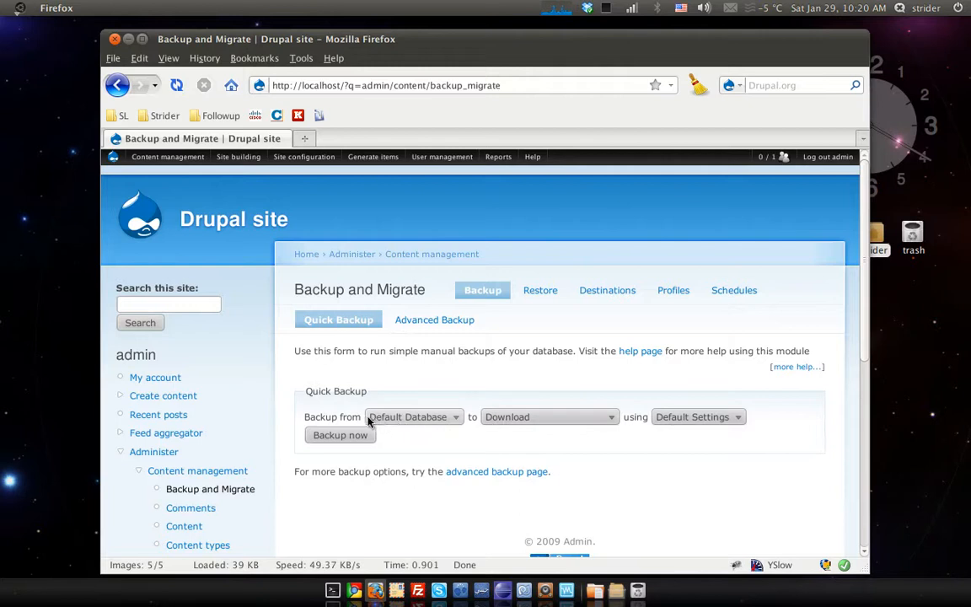
pyautogui.click(340, 436)
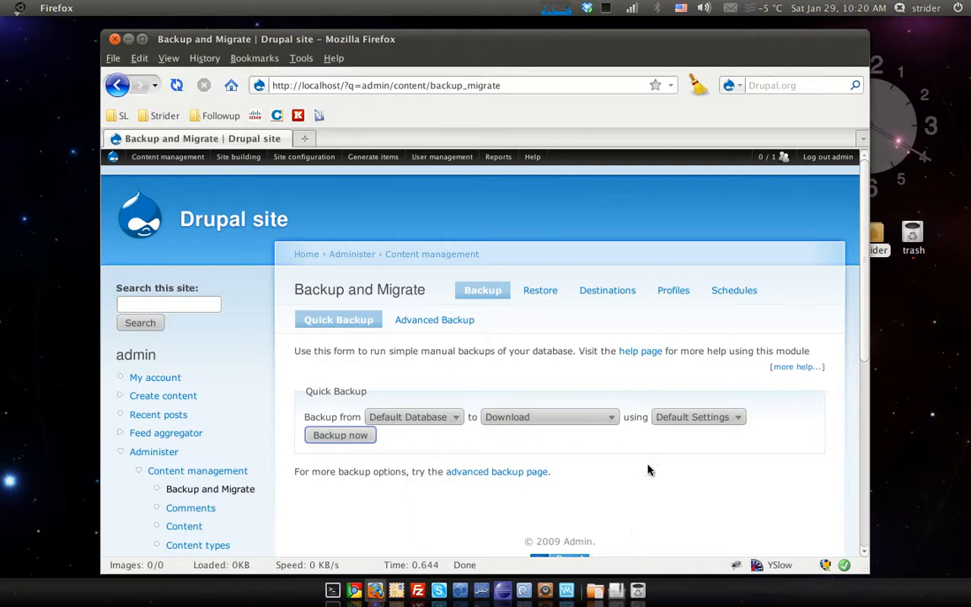
# Step: Switch to the file manager's Downloads folder and select the downloaded Gzip archive of the site backup
pyautogui.rightClick(616, 594)
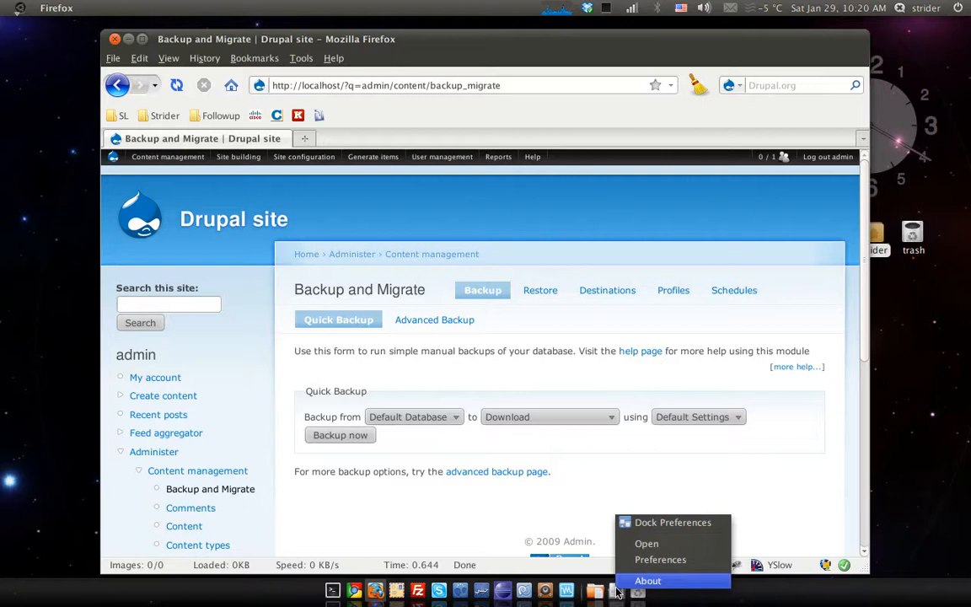
pyautogui.click(643, 544)
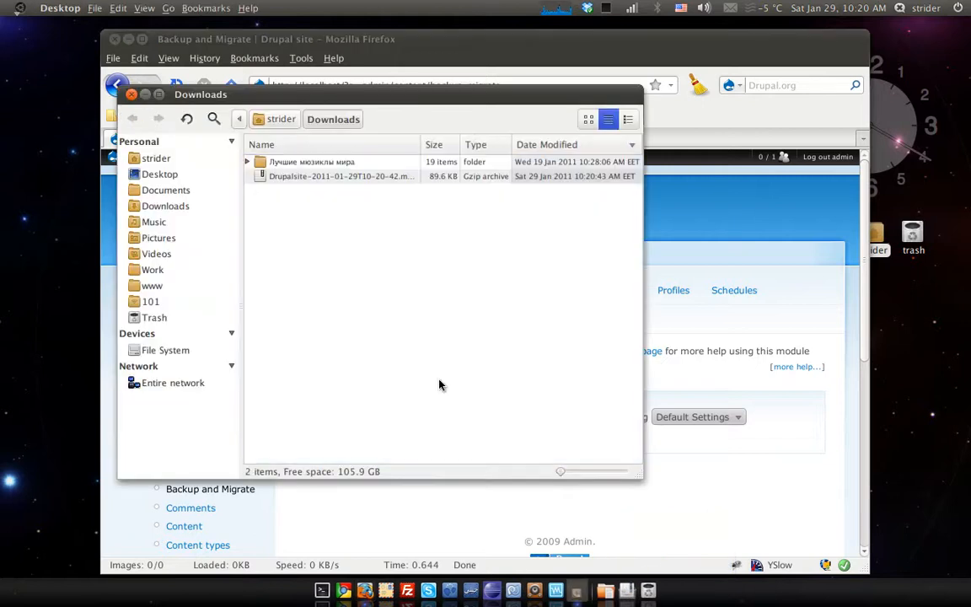
pyautogui.click(305, 178)
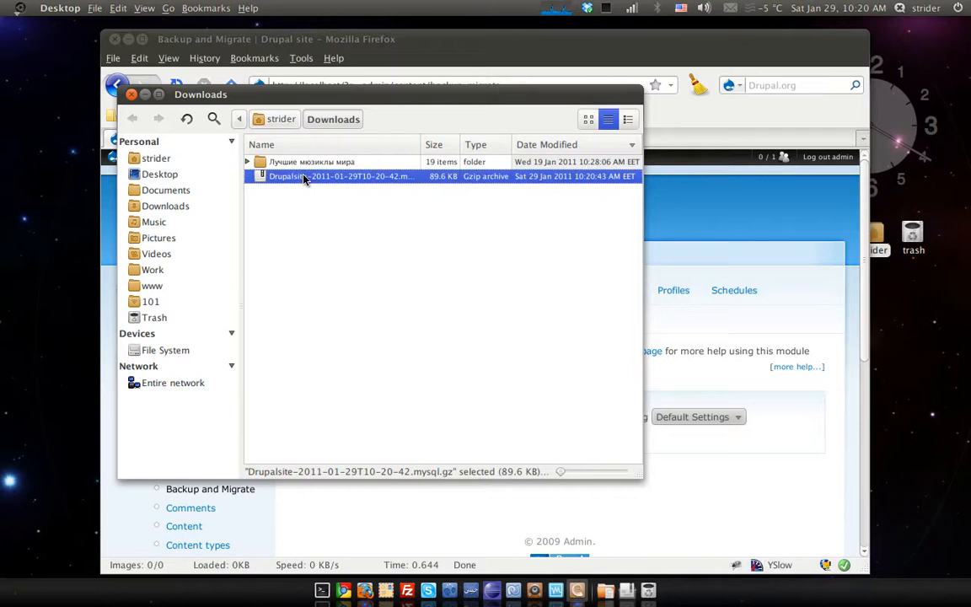
# Step: Open the downloaded backup archive, extract its .mysql dump into the Downloads folder, and close the archive
pyautogui.doubleClick(305, 177)
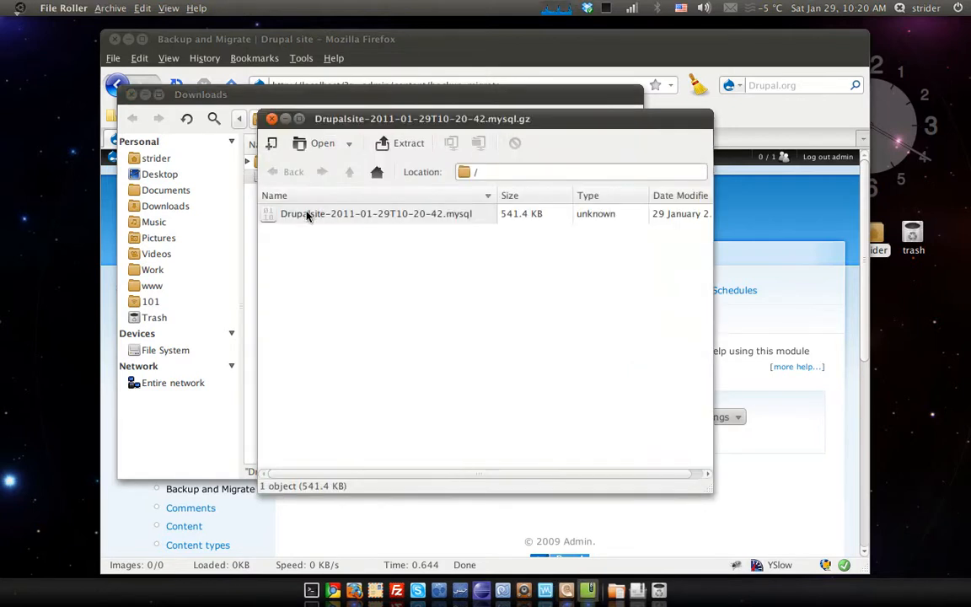
pyautogui.moveTo(356, 125); pyautogui.dragTo(493, 159)
pyautogui.moveTo(451, 253); pyautogui.dragTo(330, 255)
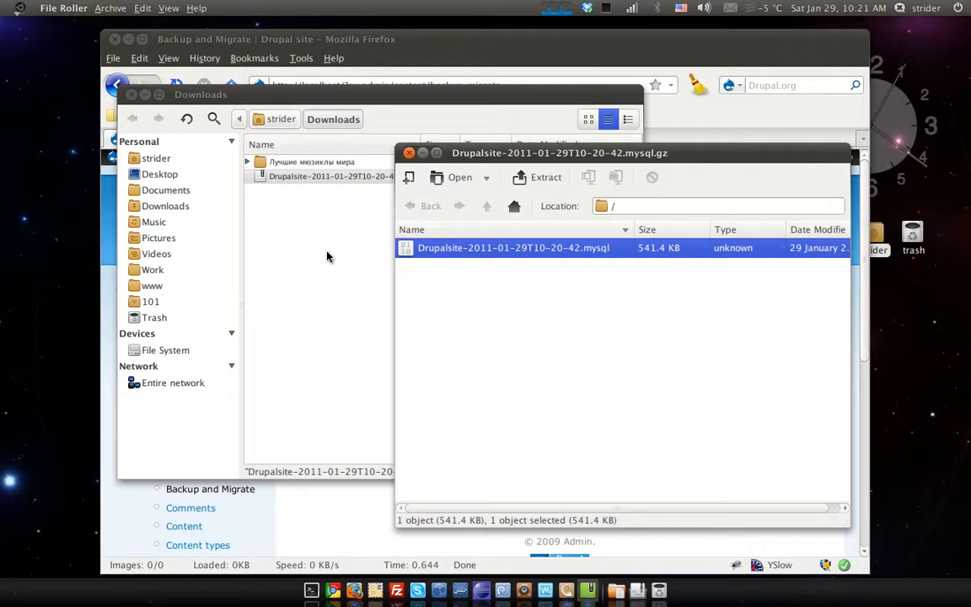
pyautogui.click(409, 153)
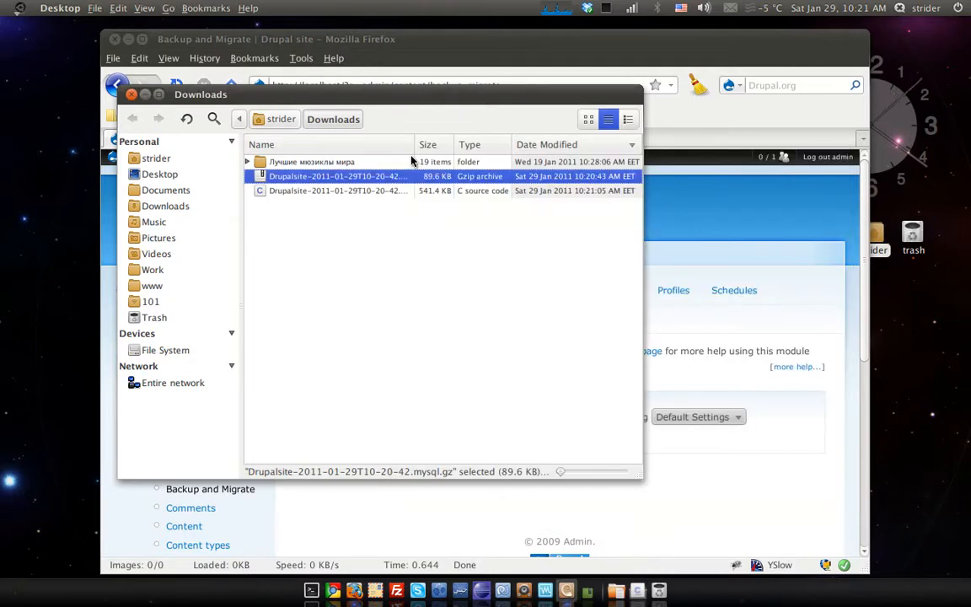
# Step: Open the extracted .mysql dump to examine its SQL statements, then close it and the Downloads folder
pyautogui.doubleClick(305, 191)
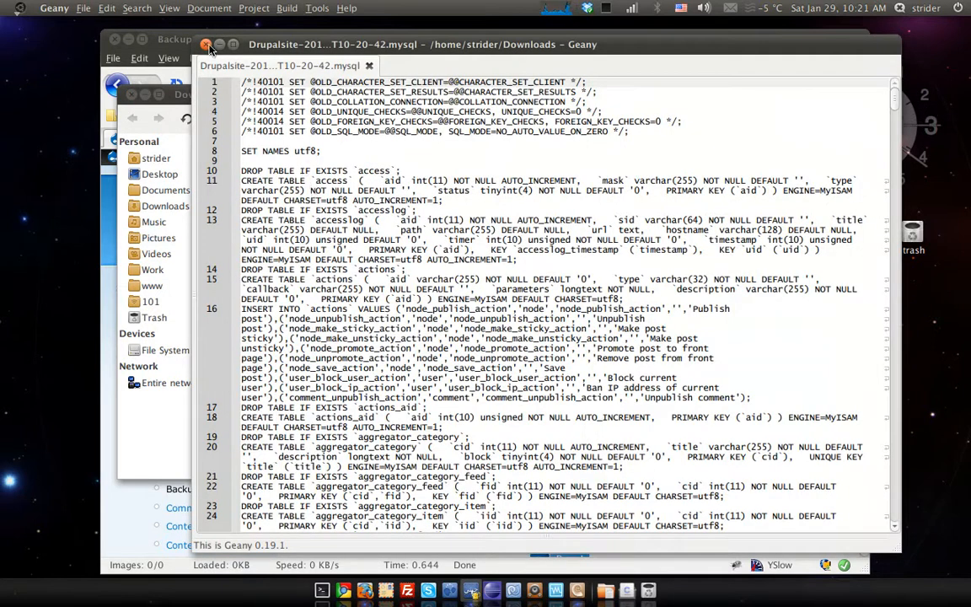
pyautogui.click(206, 45)
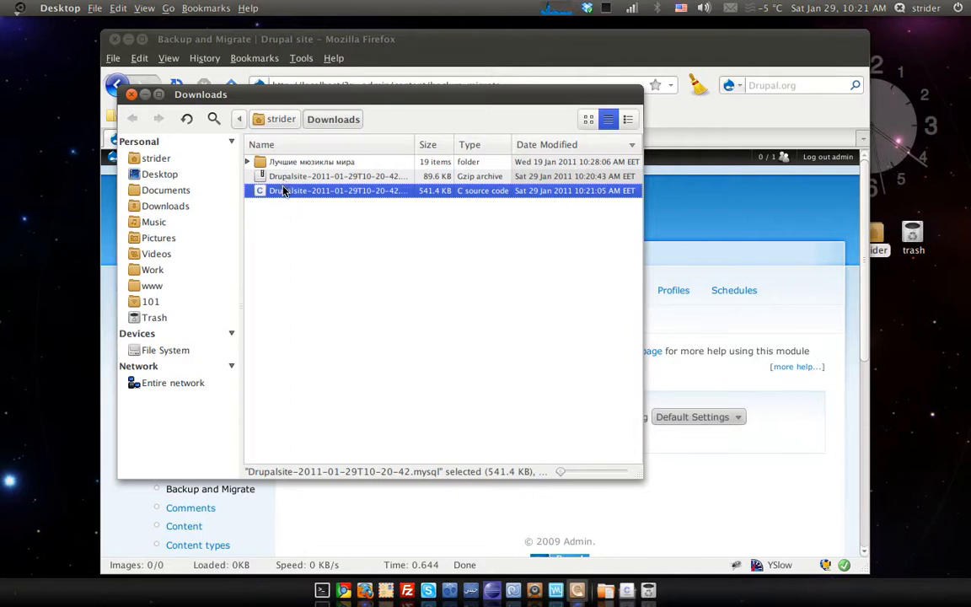
pyautogui.click(131, 96)
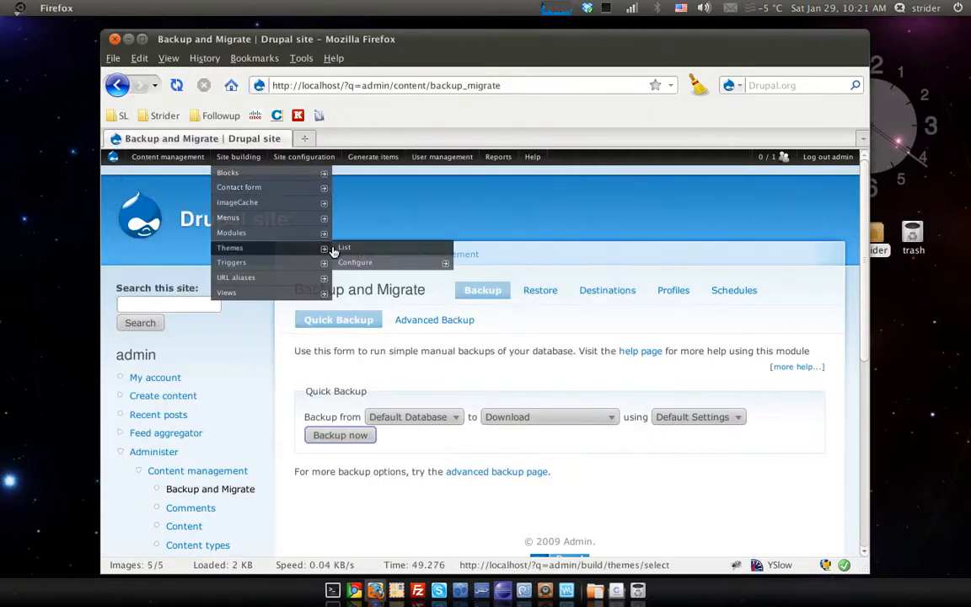
# Step: Go to the Restore page of Backup and Migrate and briefly view the extracted .mysql dump from the downloads again
pyautogui.click(545, 295)
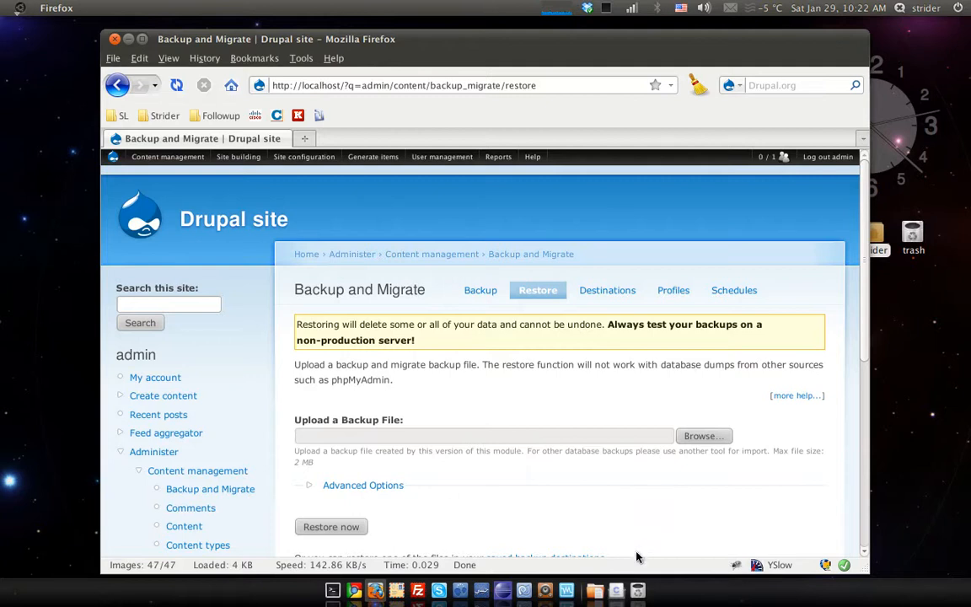
pyautogui.click(618, 592)
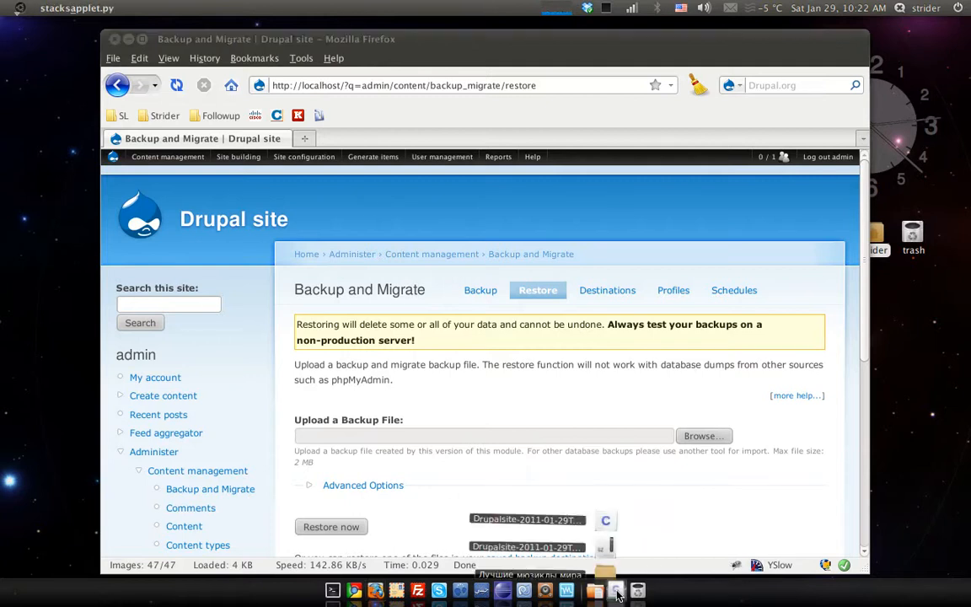
pyautogui.click(607, 522)
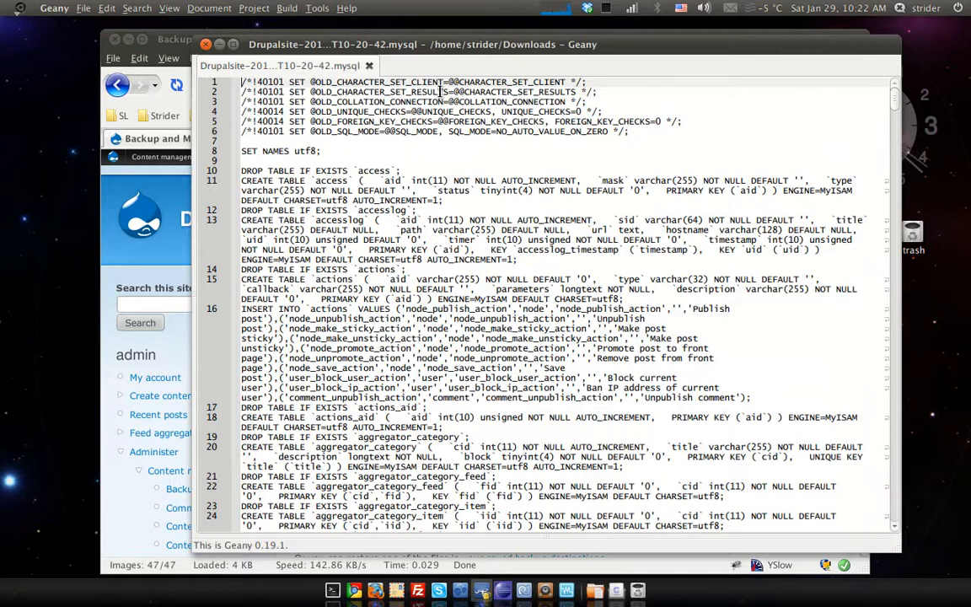
pyautogui.click(207, 47)
# Step: Choose Drupalsite-2011-01-29T10-20-42.mysql.gz from Downloads as the backup file to upload and start the restore
pyautogui.click(700, 436)
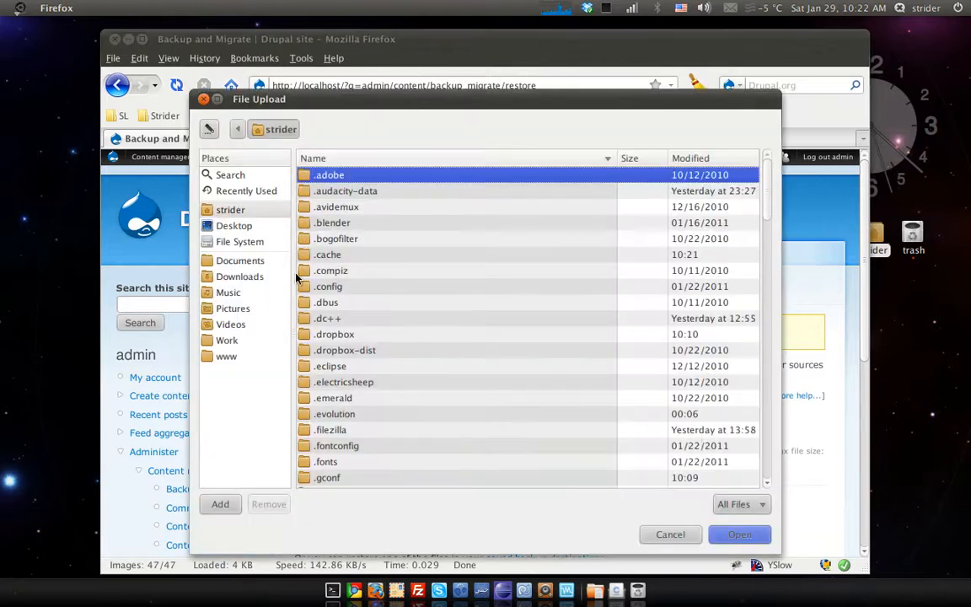
pyautogui.click(243, 277)
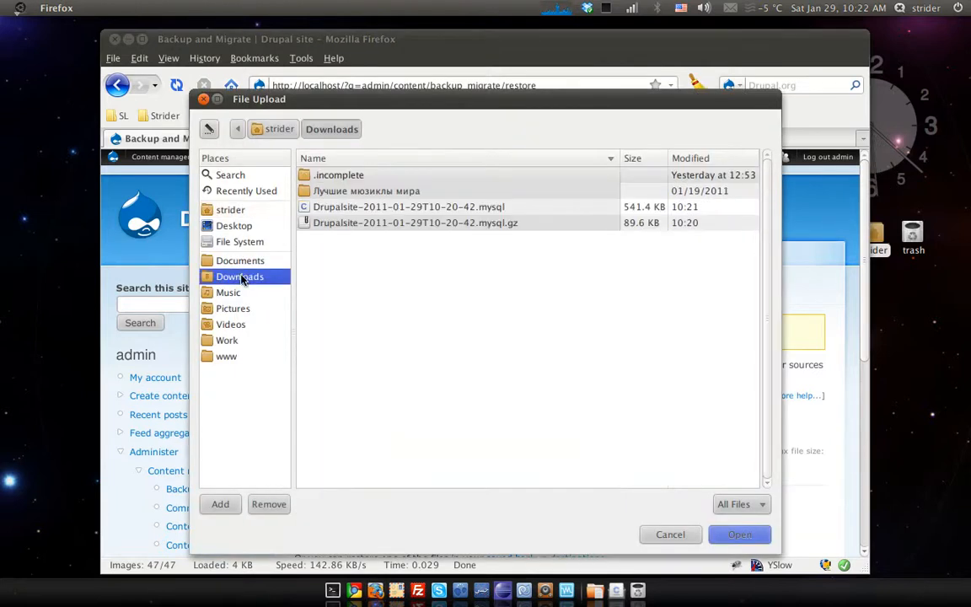
pyautogui.click(350, 222)
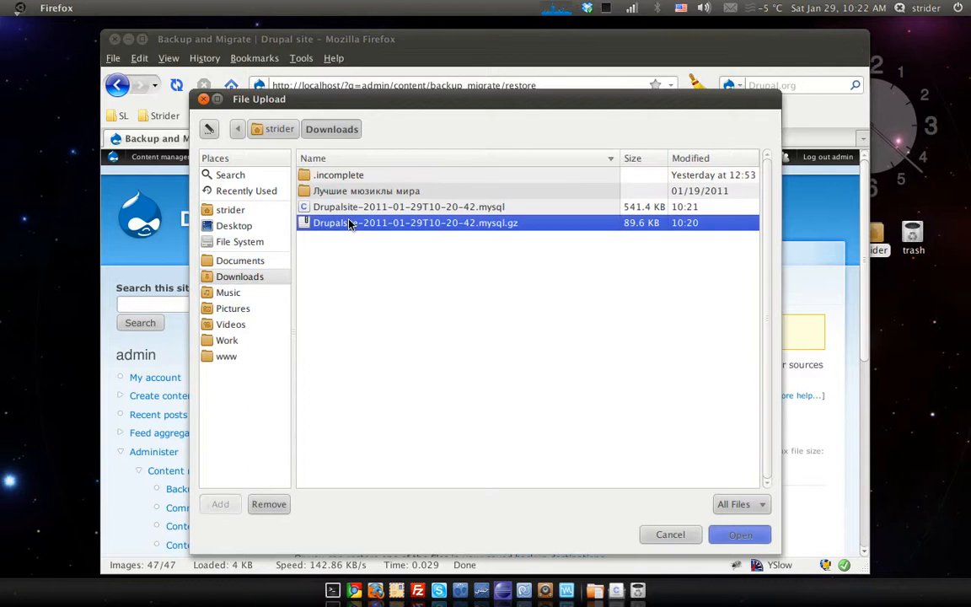
pyautogui.doubleClick(349, 223)
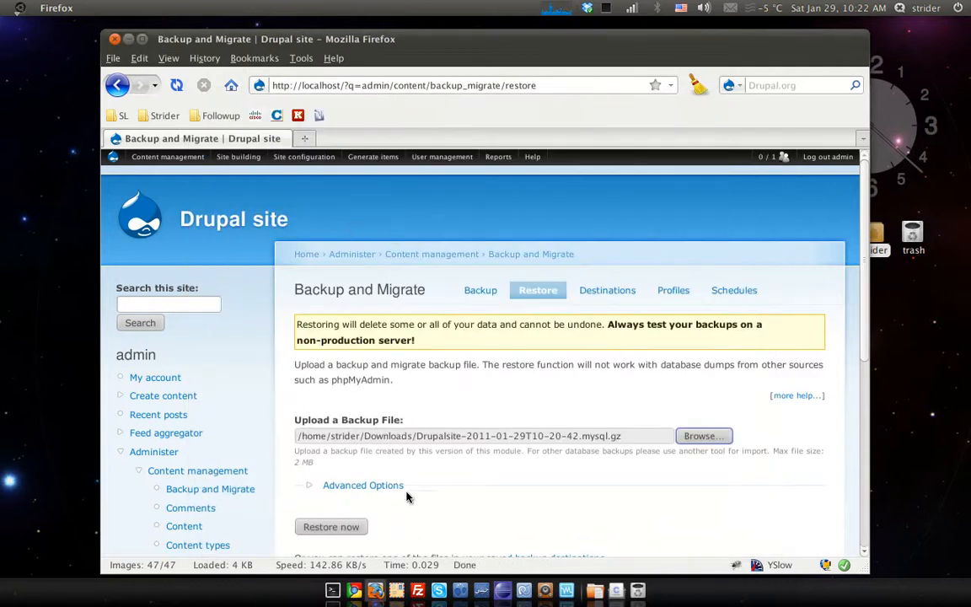
pyautogui.click(329, 527)
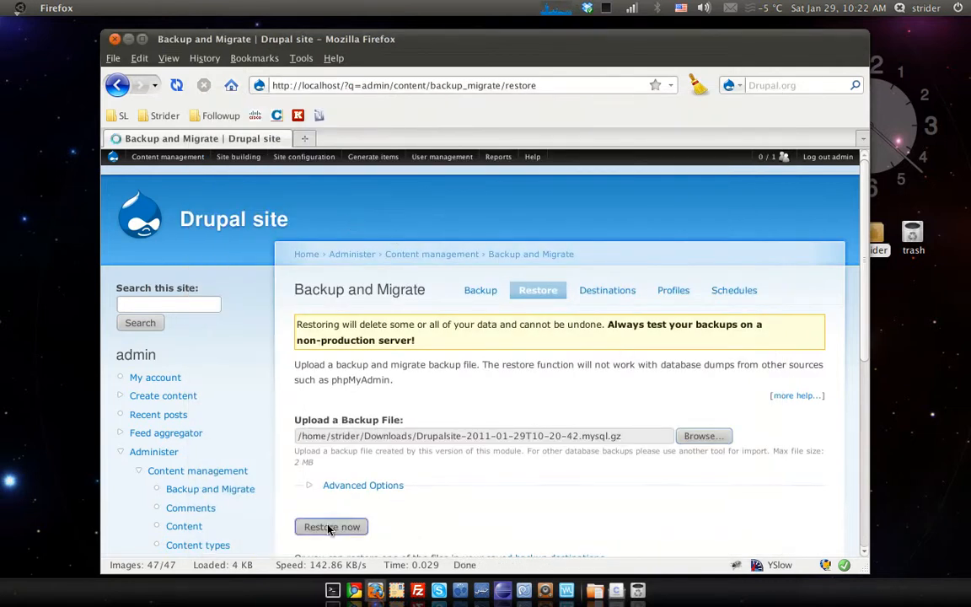